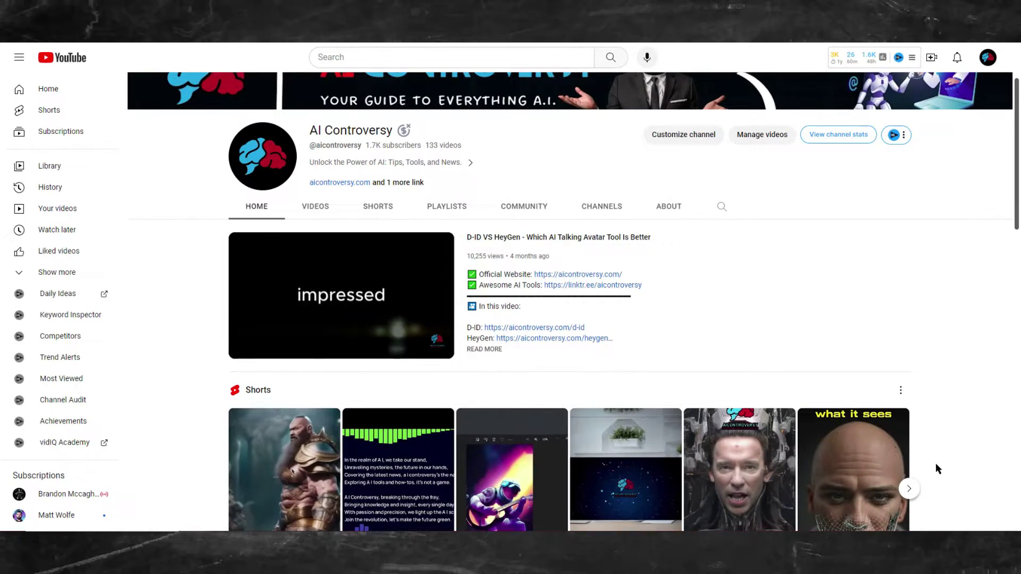
Step: Scroll down the YouTube channel page toward the robot chatbot video and its comments
{"action": "scroll", "coordinate": [947, 333], "scroll_direction": "down", "scroll_amount": 3}
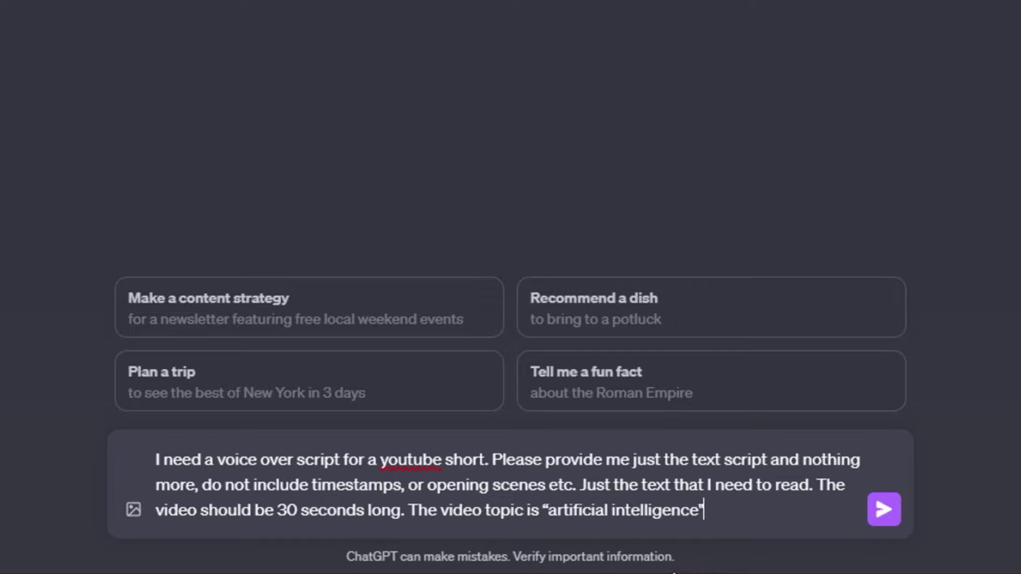
Step: Send ChatGPT the request for a 30-second artificial intelligence voice-over script for a YouTube Short
{"action": "left_click", "coordinate": [878, 508]}
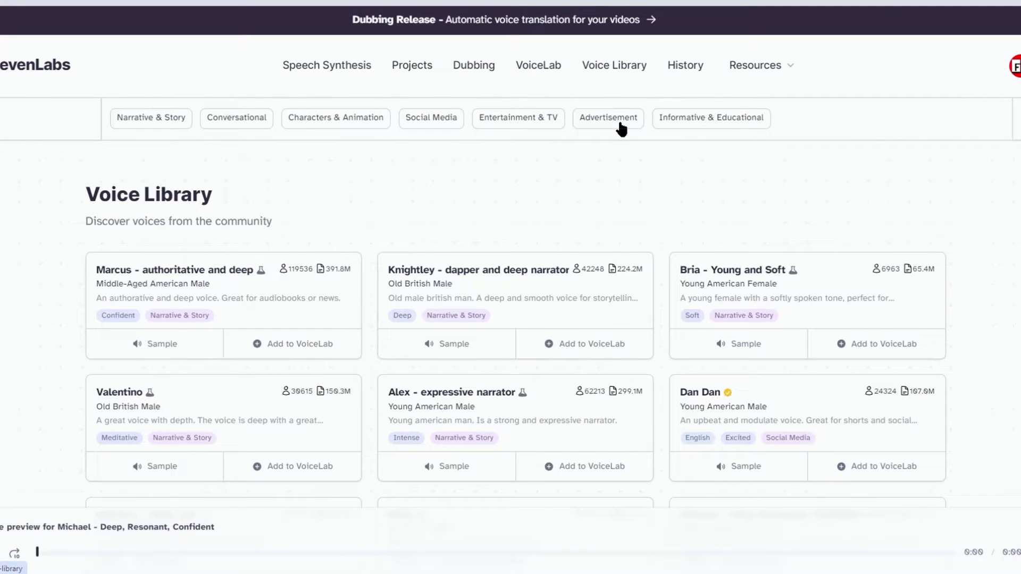
{"action": "scroll", "coordinate": [761, 266], "scroll_direction": "down", "scroll_amount": 4}
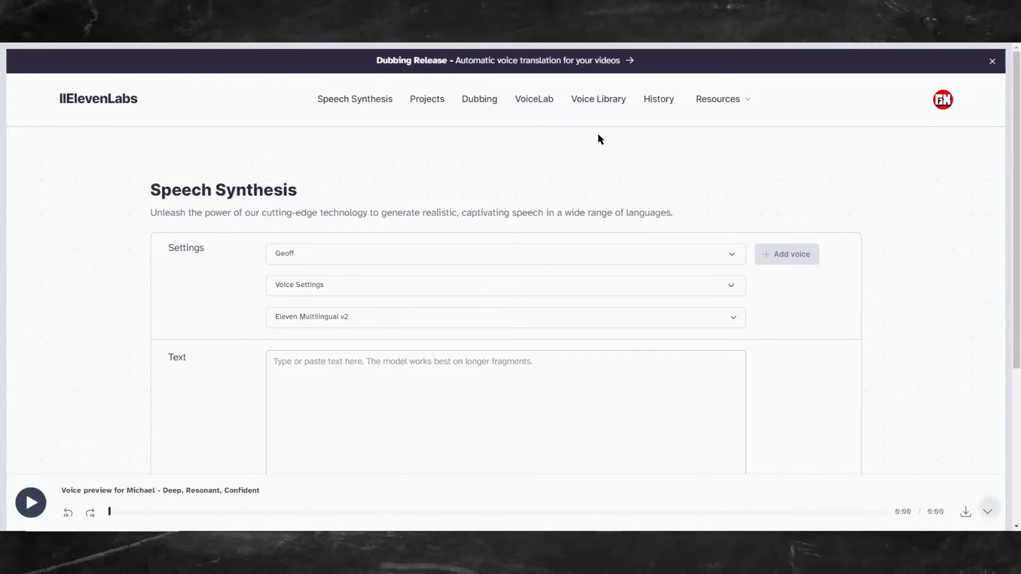
Step: Try adding the Michael - Deep, Resonant, Confident voice from Voice Library; dismiss the 3/3 limit error
{"action": "left_click", "coordinate": [605, 105]}
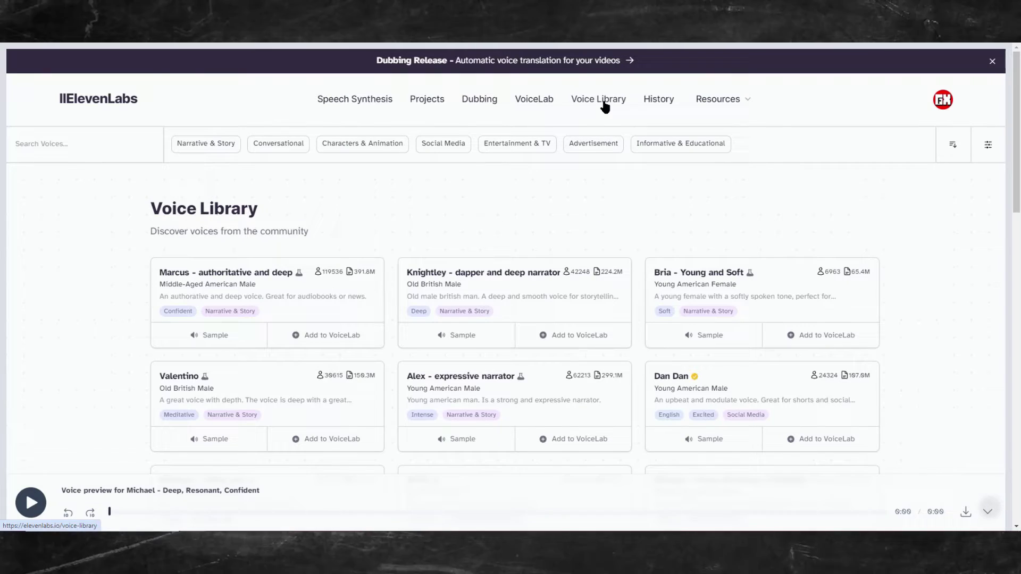
{"action": "scroll", "coordinate": [720, 270], "scroll_direction": "down", "scroll_amount": 3}
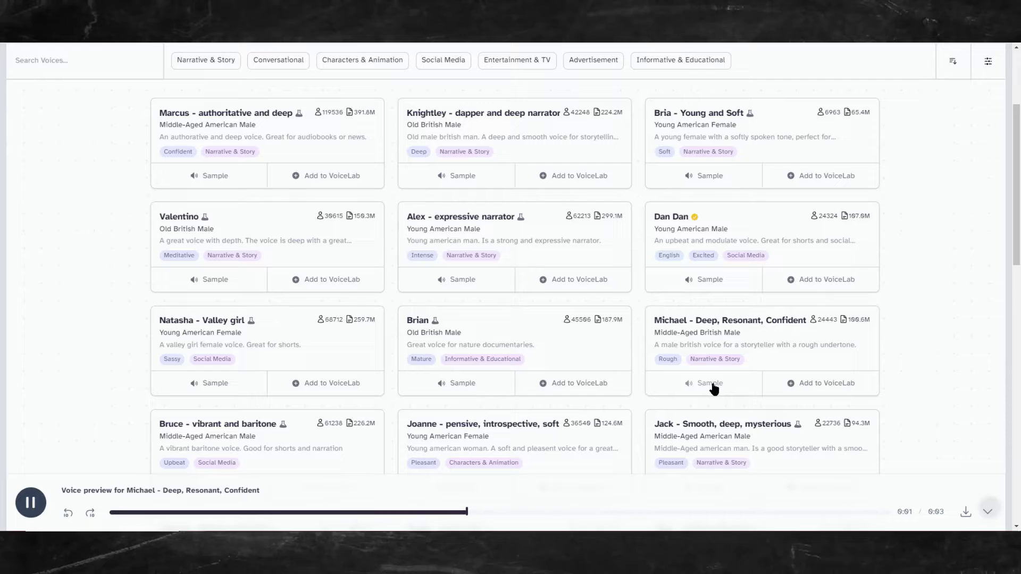
{"action": "left_click", "coordinate": [821, 390]}
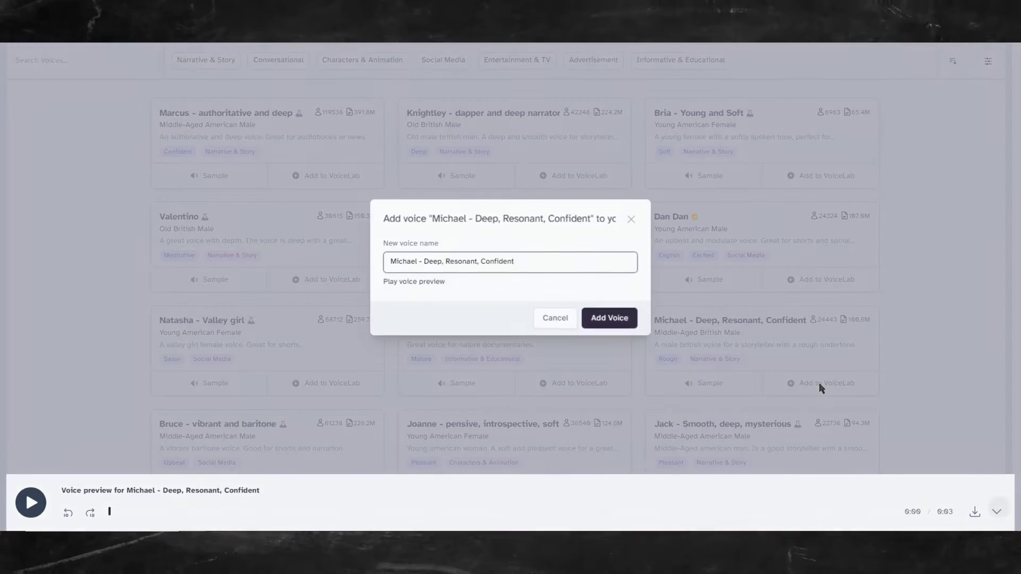
{"action": "left_click", "coordinate": [609, 320]}
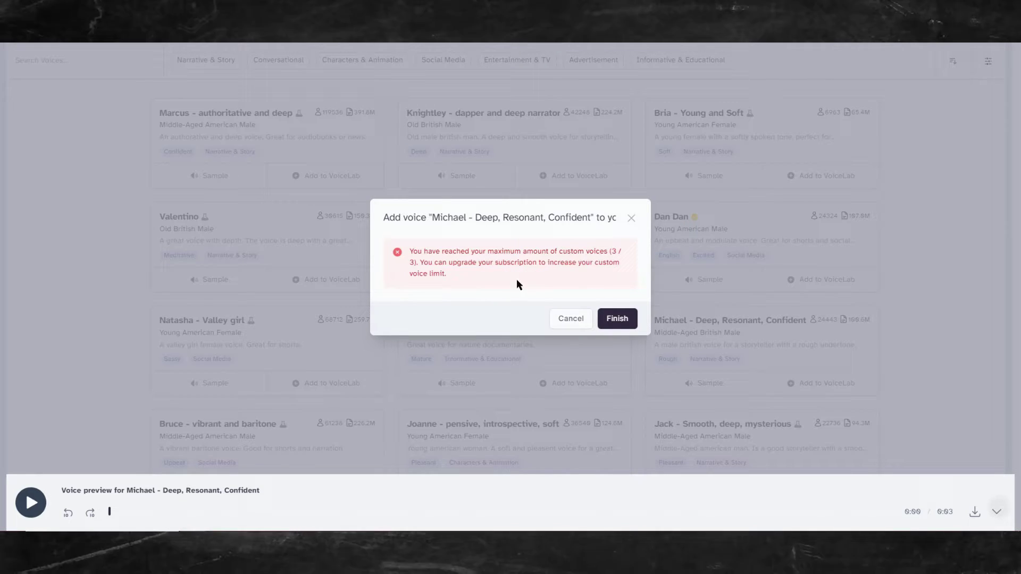
{"action": "left_click", "coordinate": [570, 319]}
{"action": "scroll", "coordinate": [400, 184], "scroll_direction": "up", "scroll_amount": 3}
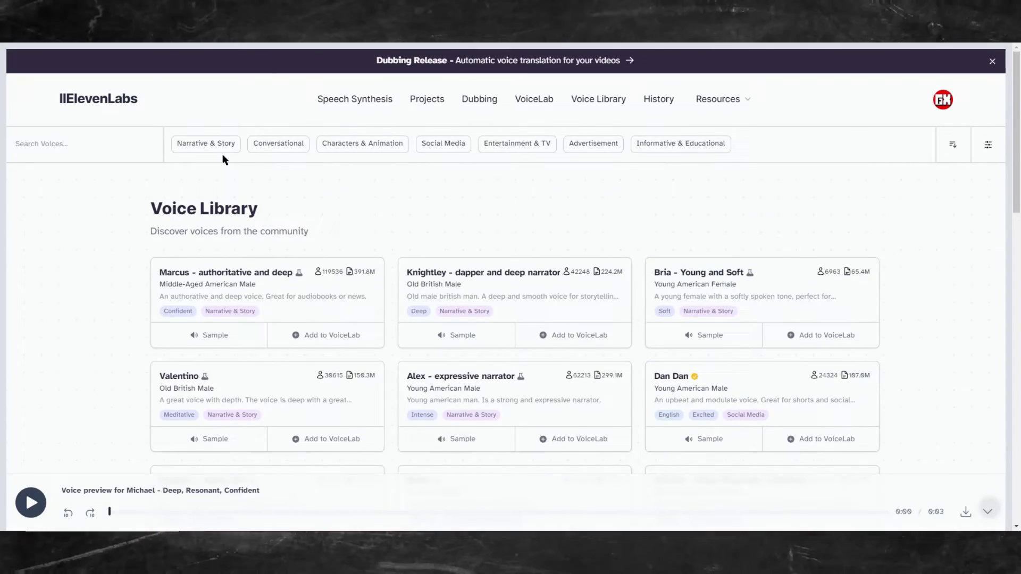
Step: Select the Bruce - Vibrant Baritone Narrator voice in Speech Synthesis
{"action": "left_click", "coordinate": [338, 101]}
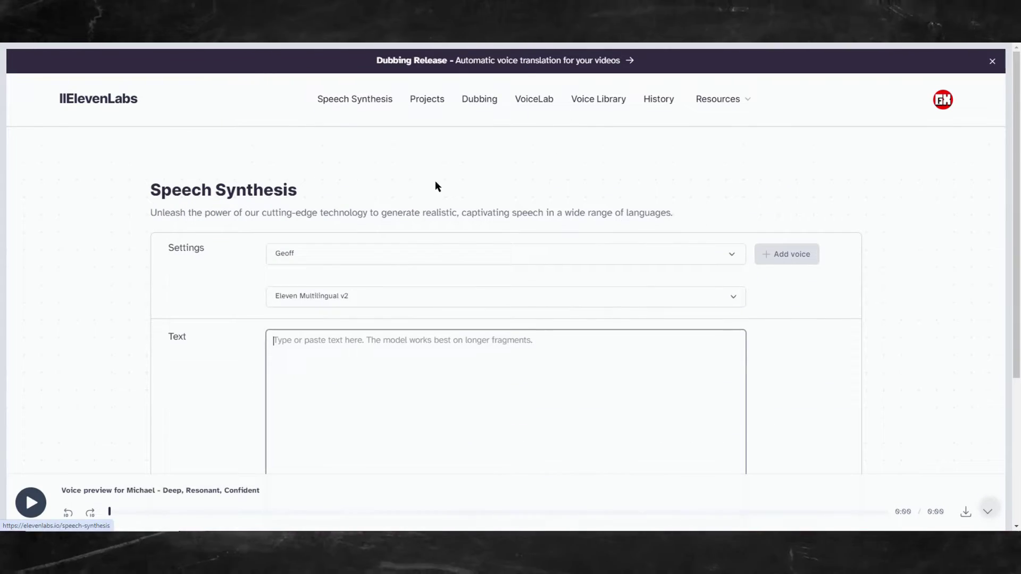
{"action": "left_click", "coordinate": [331, 259]}
{"action": "scroll", "coordinate": [345, 351], "scroll_direction": "down", "scroll_amount": 3}
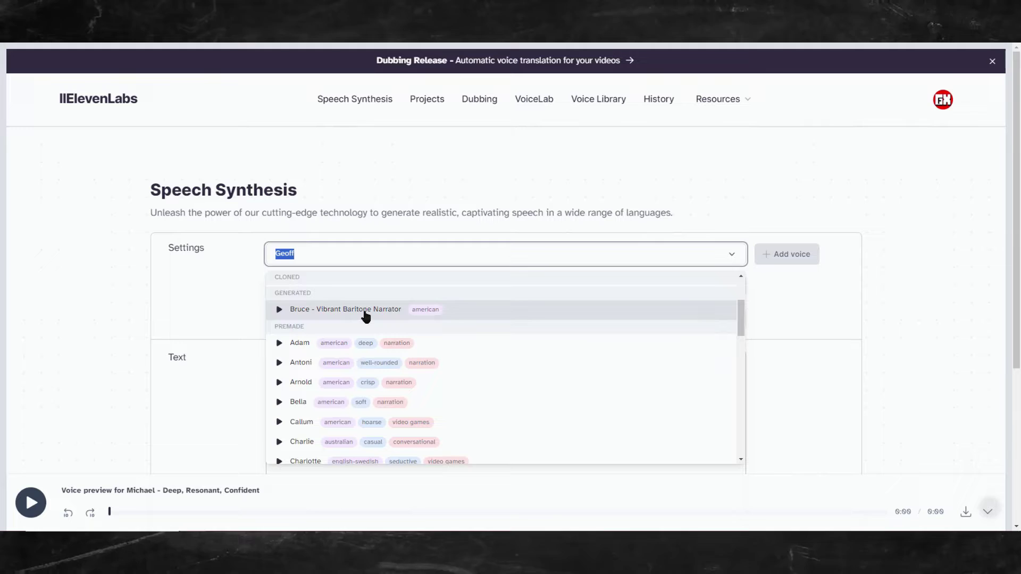
{"action": "left_click", "coordinate": [365, 308]}
Step: Paste the AI voice-over script, generate the speech, and download it as an mp3
{"action": "left_click", "coordinate": [310, 401]}
{"action": "type", "text": "Hey, friends! Today, we're talking about artificial intelligence, or AI for short. Think of it like a computer doing stuff we used to do, but faster and smarter! It helps doctors, makes video games cooler, and even powers your phone's voice assistant. But it's not just robots and tech stuff. AI is changing how we live every day. Cool, right? So, stay curious and keep asking questions! Catch you later!"}
{"action": "scroll", "coordinate": [786, 387], "scroll_direction": "down", "scroll_amount": 5}
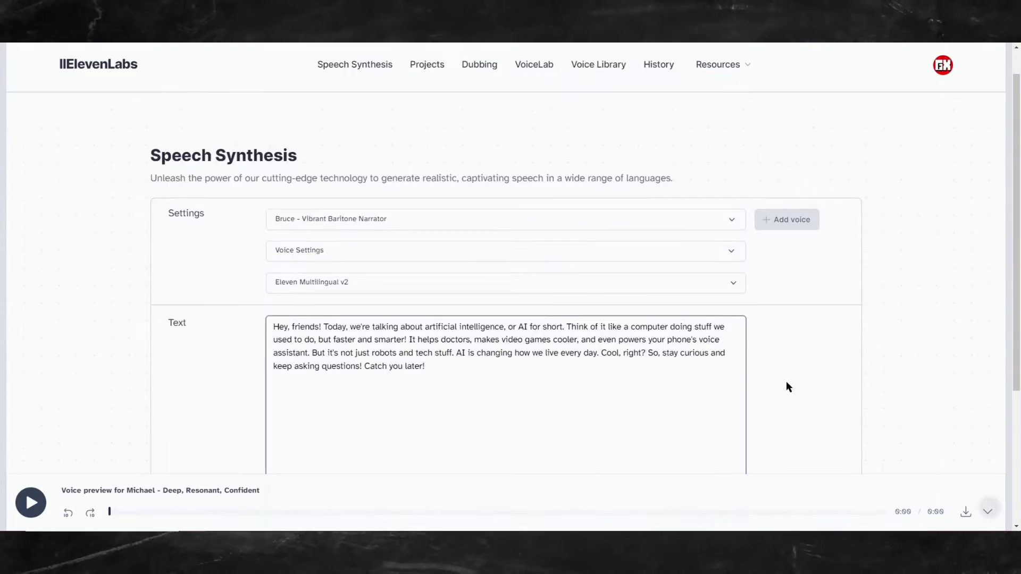
{"action": "left_click", "coordinate": [496, 375]}
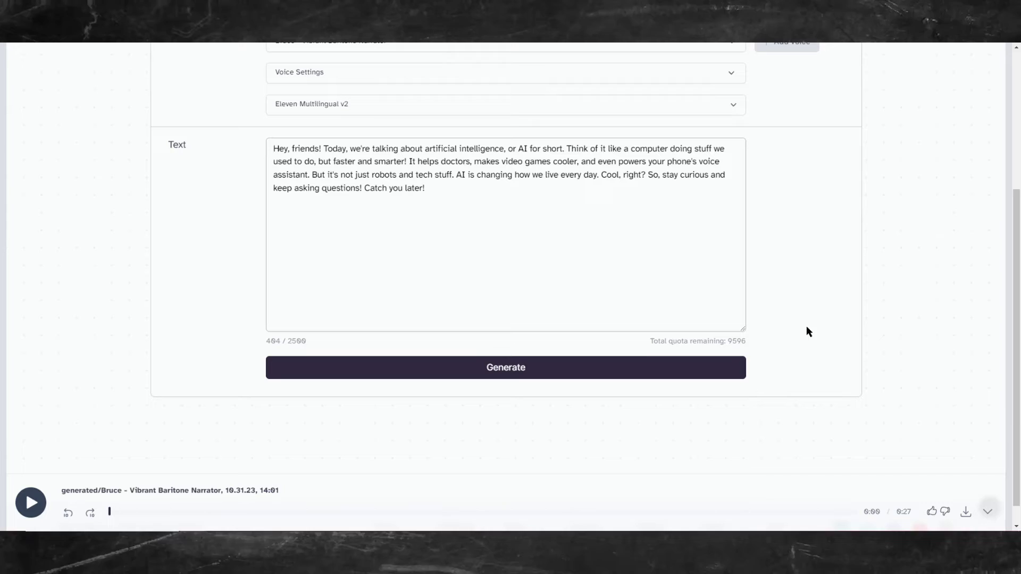
{"action": "left_click", "coordinate": [965, 512]}
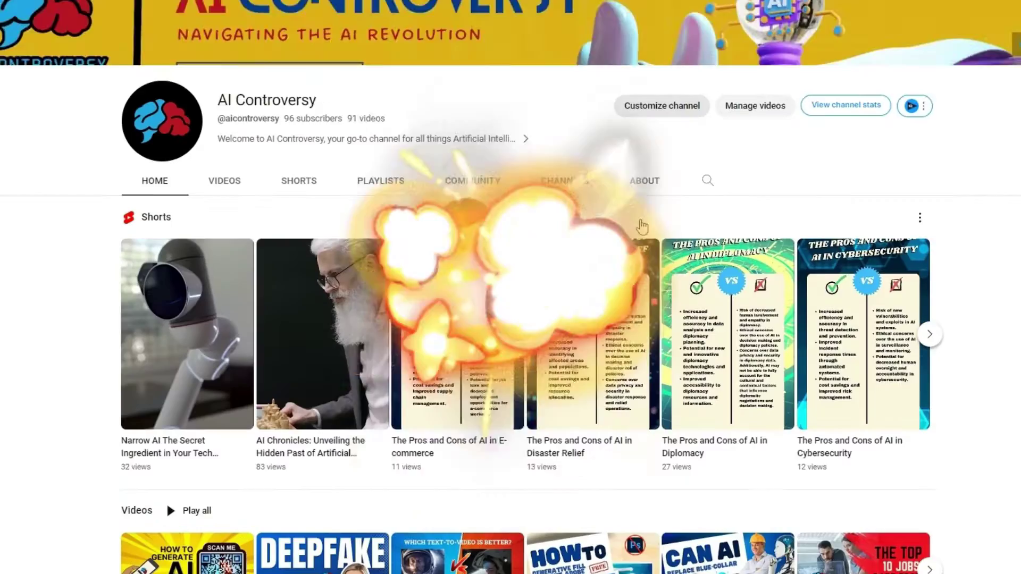
Step: Scroll down the YouTube channel page
{"action": "scroll", "coordinate": [891, 383], "scroll_direction": "down", "scroll_amount": 2}
{"action": "scroll", "coordinate": [891, 383], "scroll_direction": "down", "scroll_amount": 4}
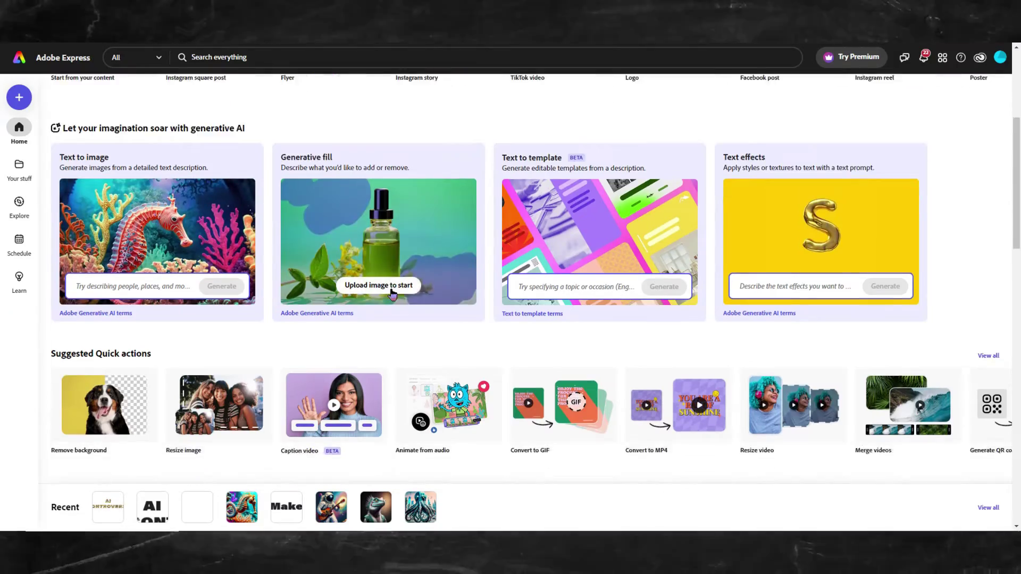
Step: Start Animate from audio and choose the Robot character from the Creatures category
{"action": "left_click", "coordinate": [471, 297]}
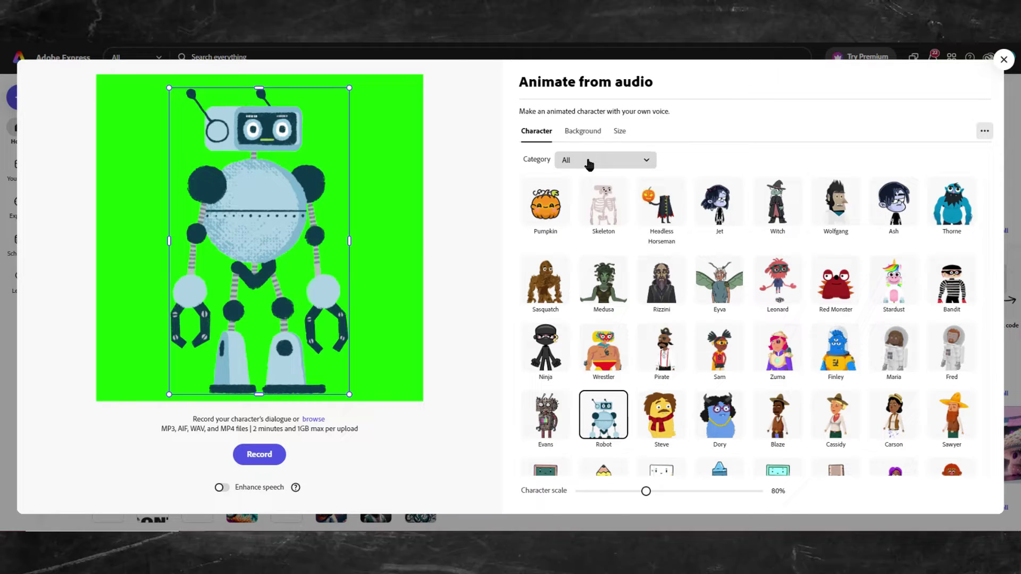
{"action": "left_click", "coordinate": [598, 160]}
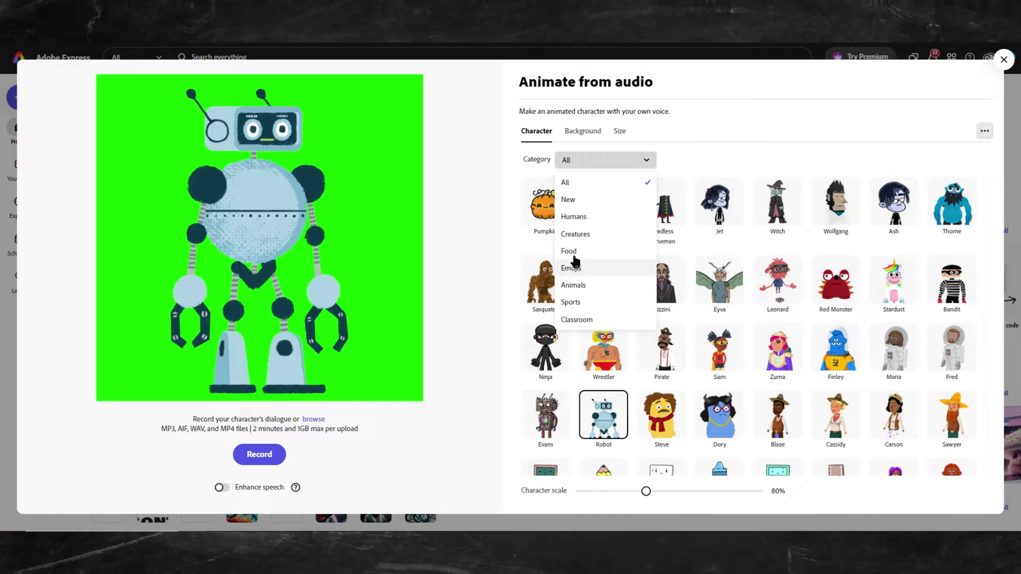
{"action": "left_click", "coordinate": [577, 234]}
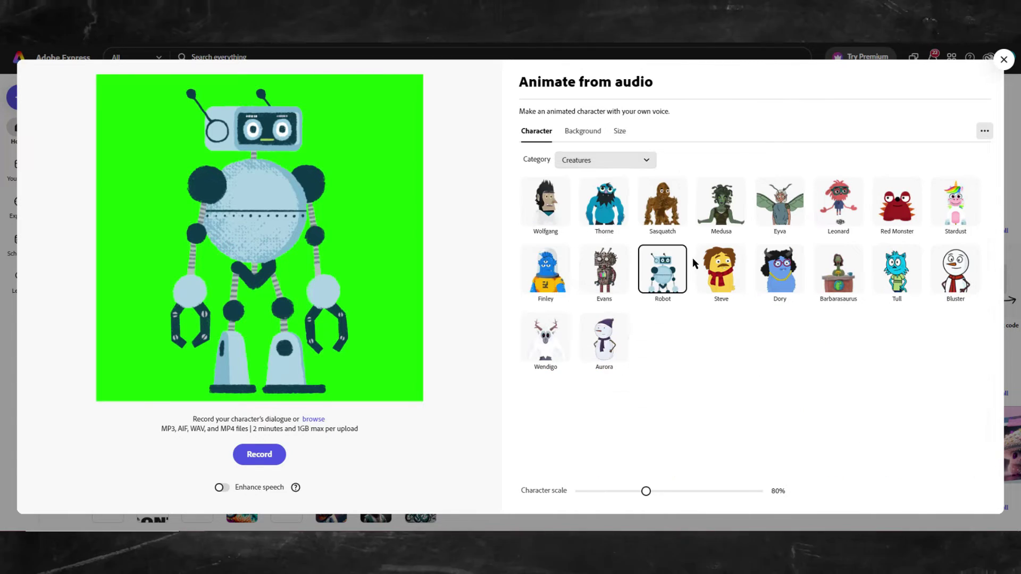
{"action": "left_click", "coordinate": [670, 275]}
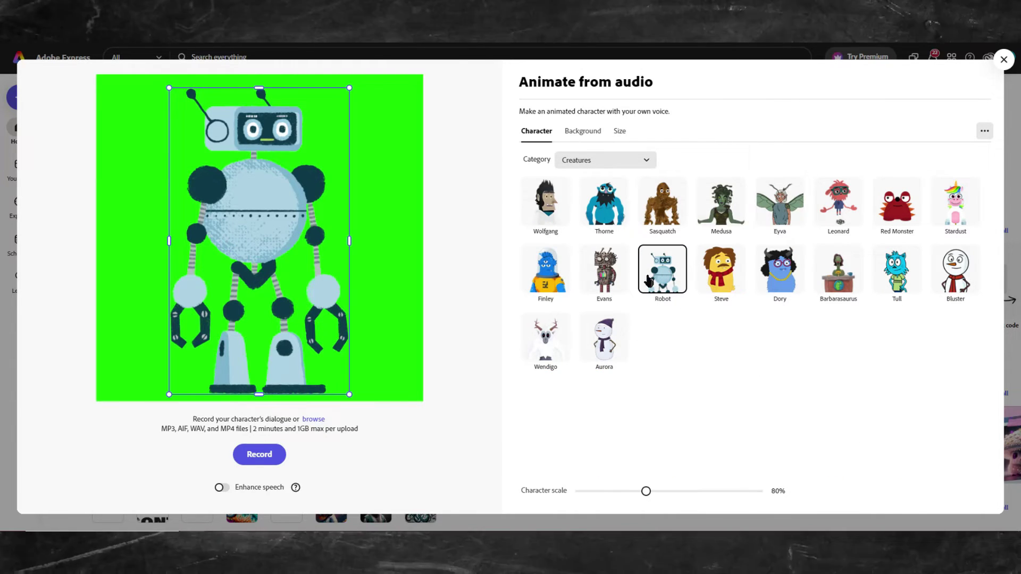
{"action": "left_click", "coordinate": [590, 131]}
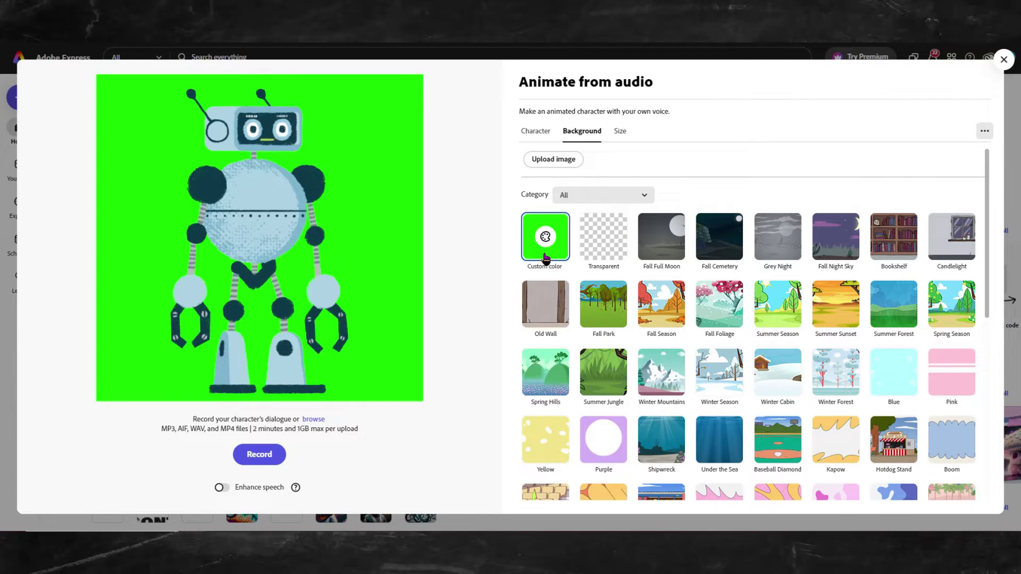
Step: Set the robot's custom background colour to pure green, hex #00FF00
{"action": "left_click", "coordinate": [546, 258]}
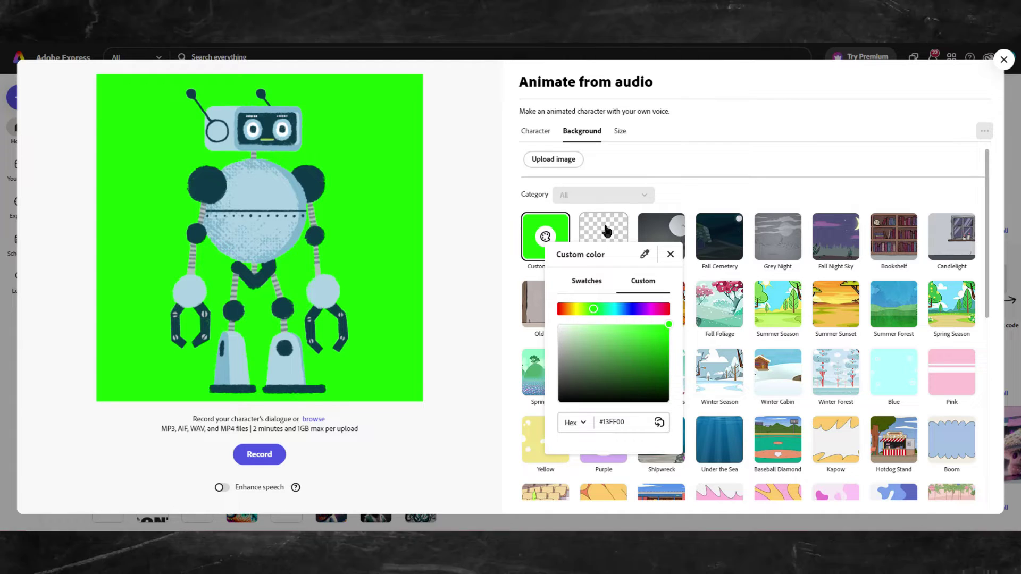
{"action": "left_click", "coordinate": [606, 233]}
{"action": "left_click", "coordinate": [548, 243]}
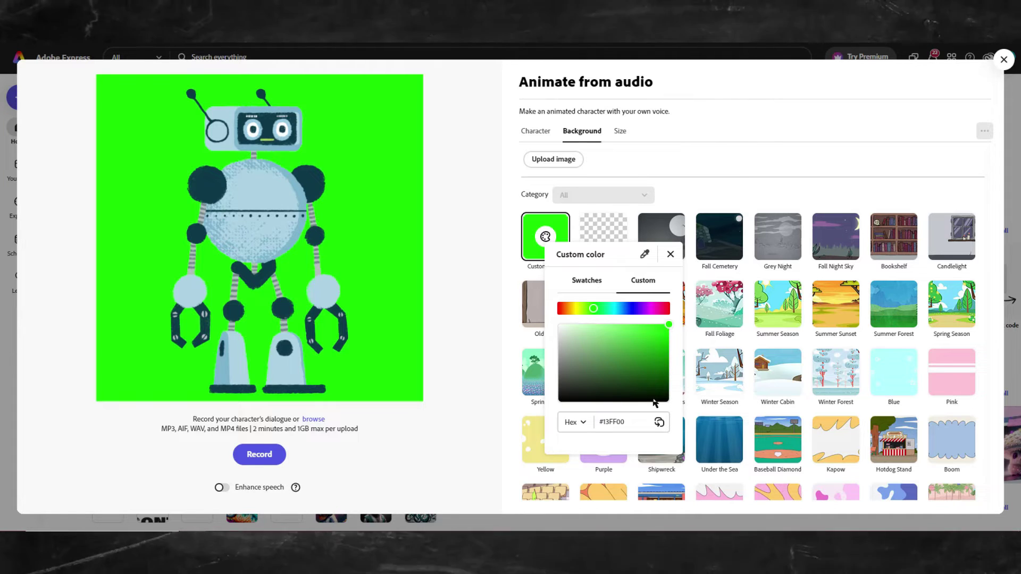
{"action": "left_click", "coordinate": [539, 235]}
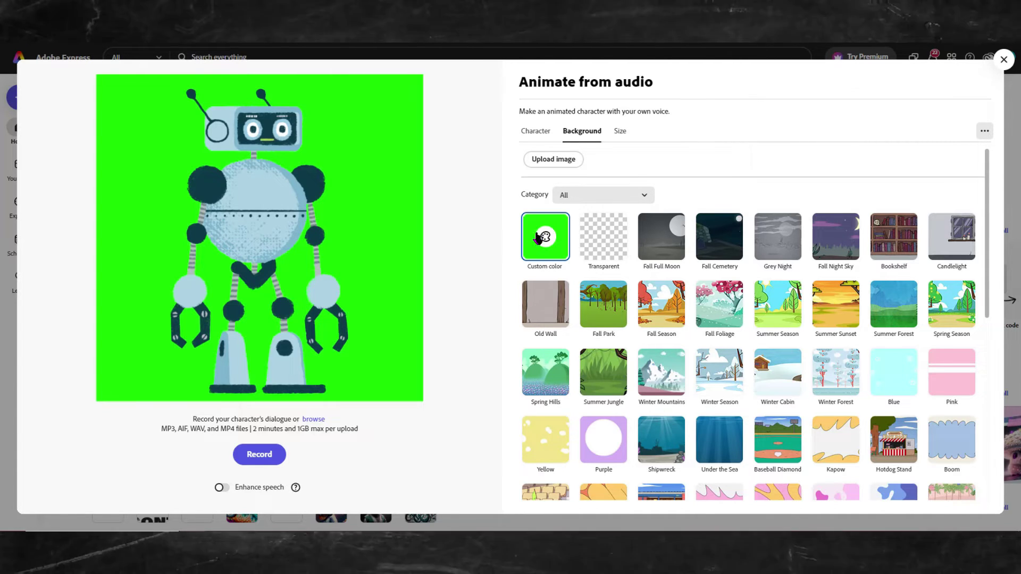
{"action": "left_click", "coordinate": [555, 255]}
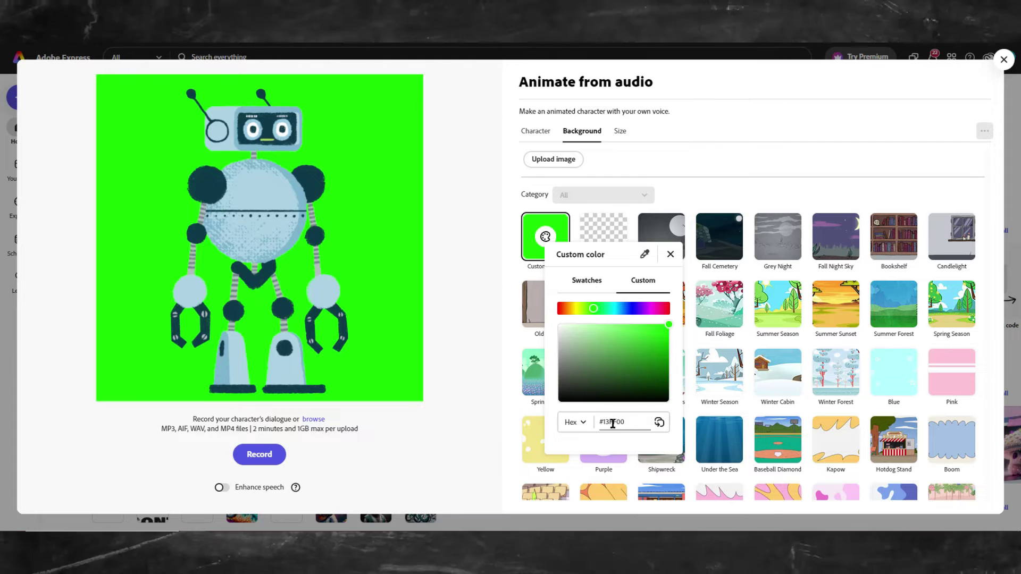
{"action": "key", "text": "BackSpace"}
{"action": "key", "text": "BackSpace"}
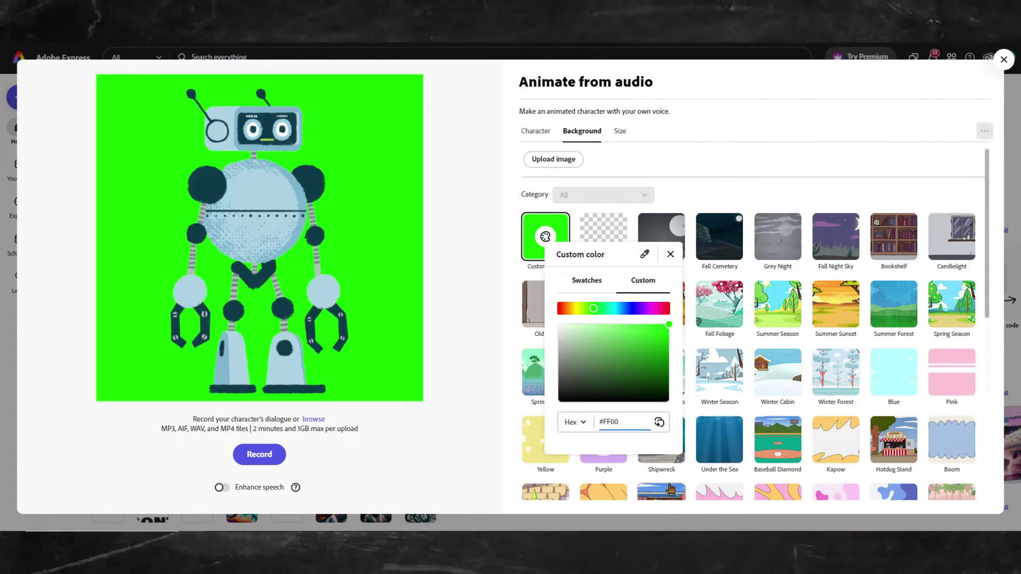
{"action": "type", "text": "00"}
{"action": "left_click", "coordinate": [565, 448]}
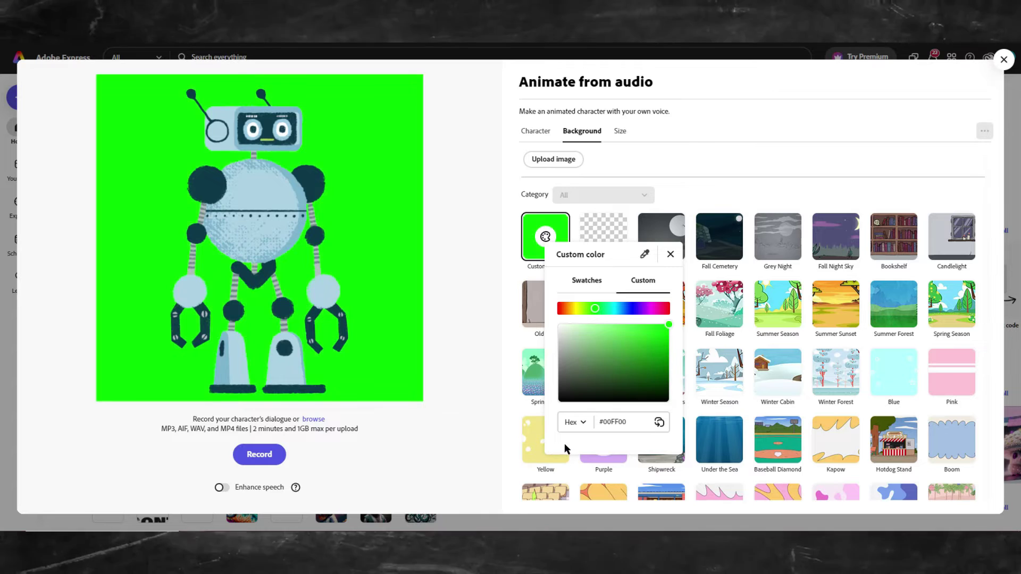
Step: Resize the animation for YouTube Landscape 16:9, 1920 x 1080
{"action": "left_click", "coordinate": [696, 190]}
{"action": "left_click", "coordinate": [624, 134]}
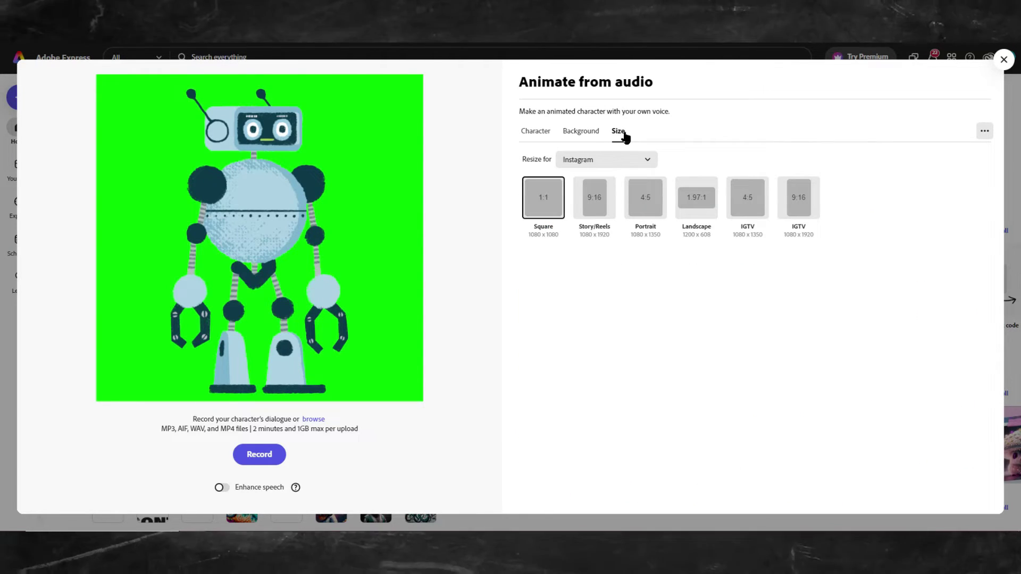
{"action": "left_click", "coordinate": [598, 163]}
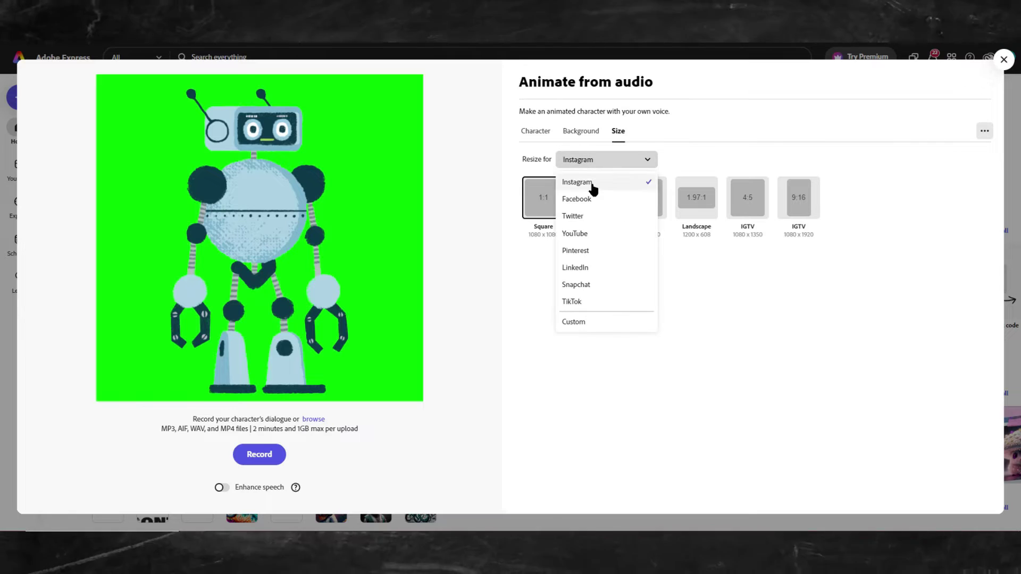
{"action": "left_click", "coordinate": [580, 235]}
{"action": "left_click", "coordinate": [547, 215]}
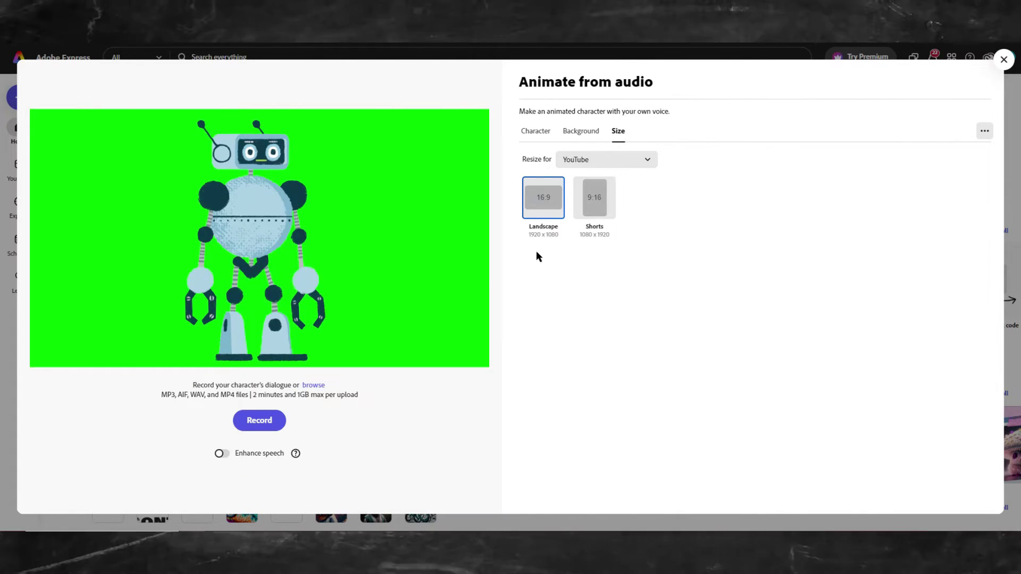
{"action": "left_click", "coordinate": [599, 218]}
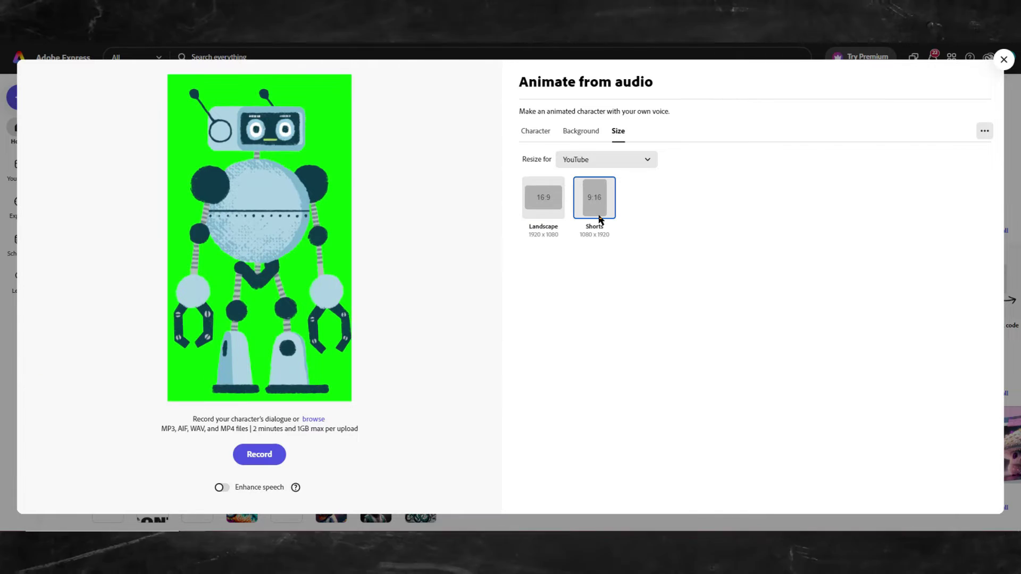
{"action": "left_click", "coordinate": [549, 222]}
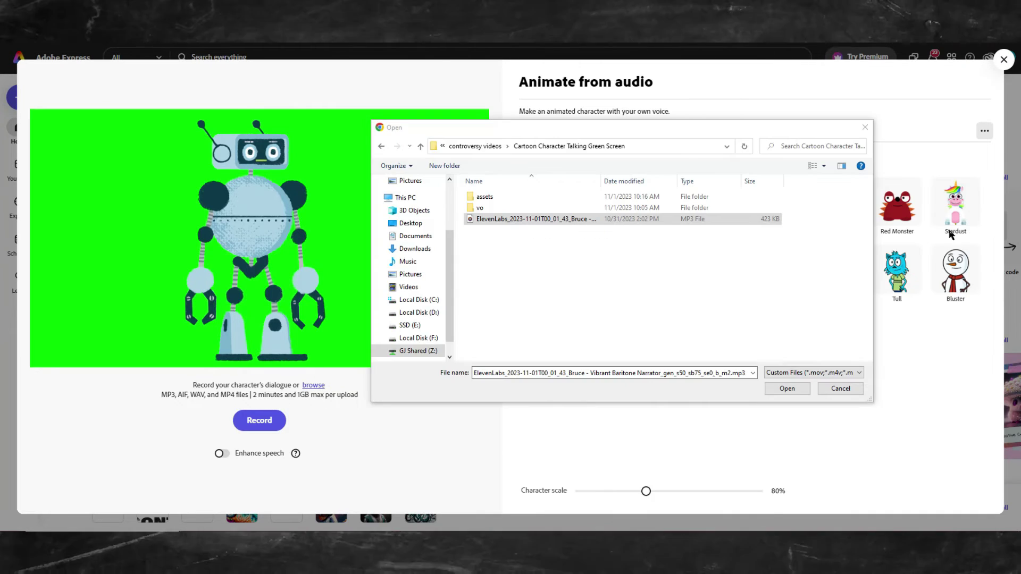
Step: Animate the robot from the ElevenLabs mp3 and download the result as an MP4
{"action": "left_click", "coordinate": [785, 388]}
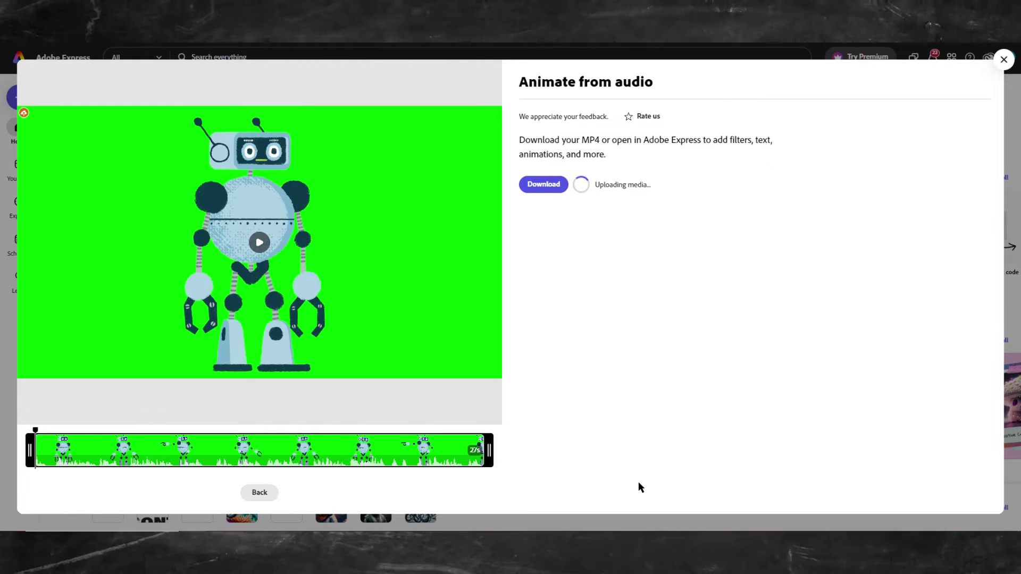
{"action": "left_click", "coordinate": [542, 184]}
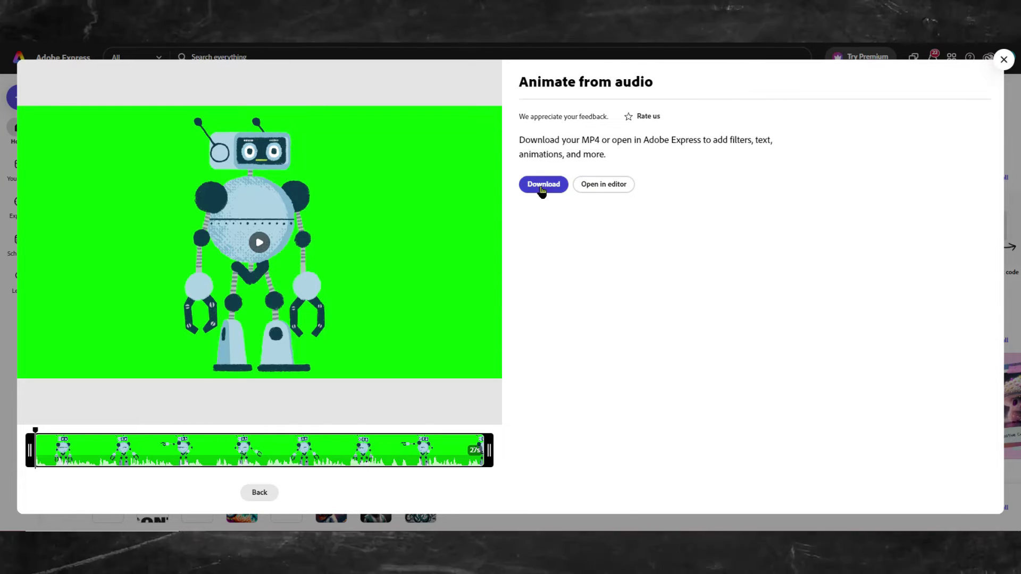
Step: Save the MP4, then sample the screen green as DeltaKeyer1's background colour
{"action": "left_click", "coordinate": [830, 388]}
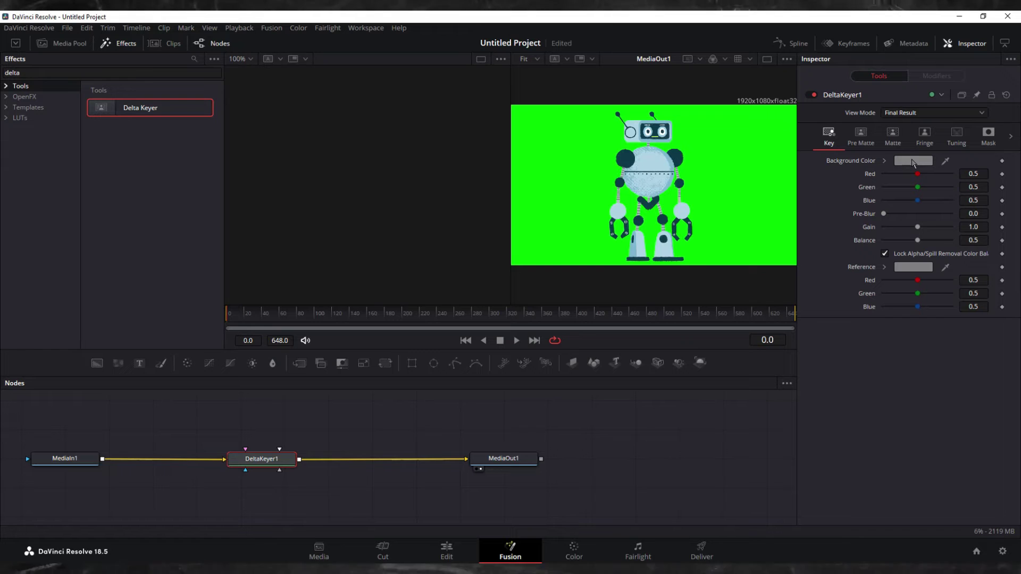
{"action": "left_click", "coordinate": [913, 161]}
{"action": "left_click", "coordinate": [603, 388]}
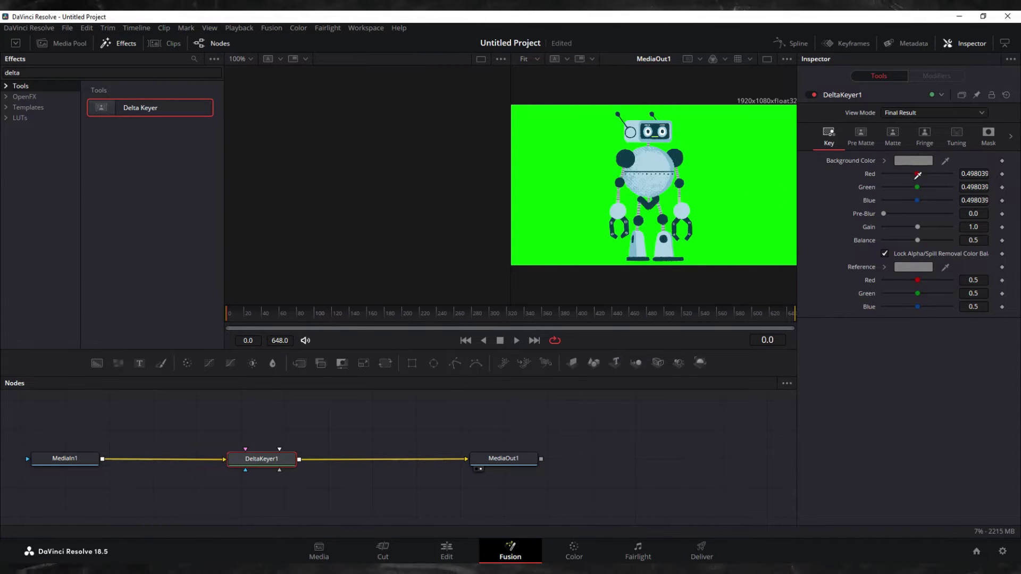
{"action": "left_click_drag", "start_coordinate": [918, 175], "coordinate": [772, 192]}
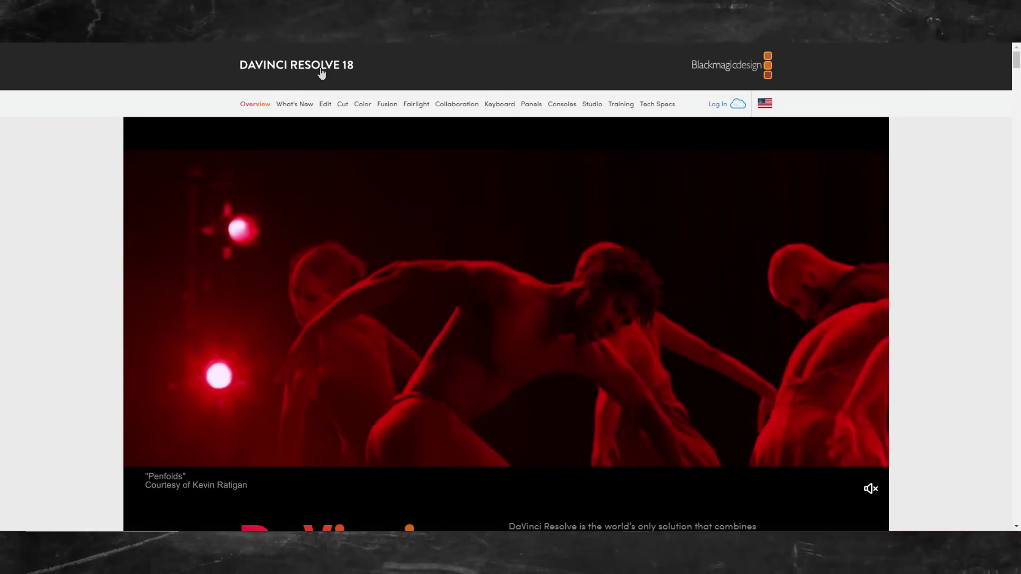
Step: Check the Free Download option on the DaVinci Resolve 18 page, then import the robot video into Resolve
{"action": "scroll", "coordinate": [639, 237], "scroll_direction": "down", "scroll_amount": 12}
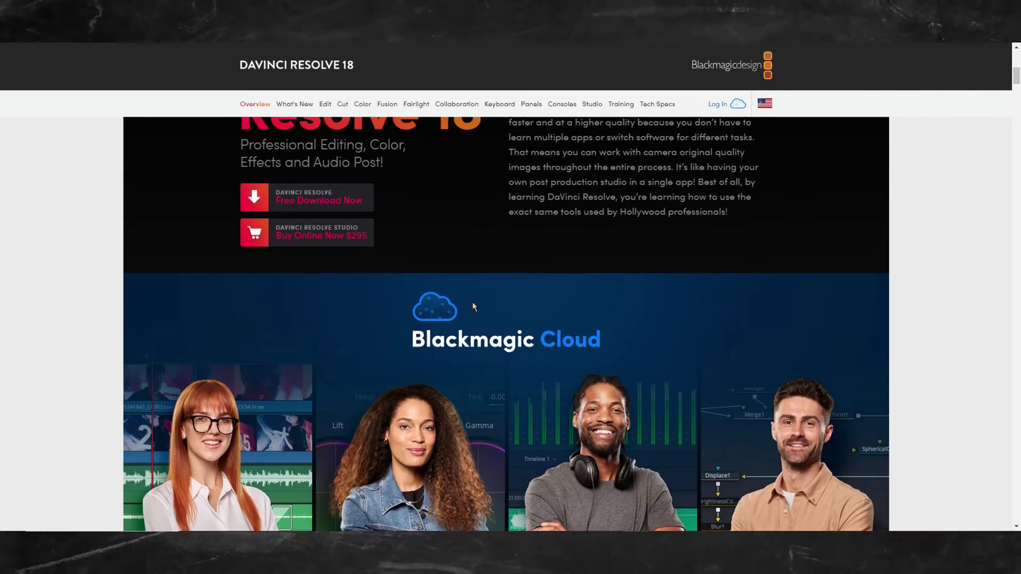
{"action": "scroll", "coordinate": [415, 331], "scroll_direction": "up", "scroll_amount": 6}
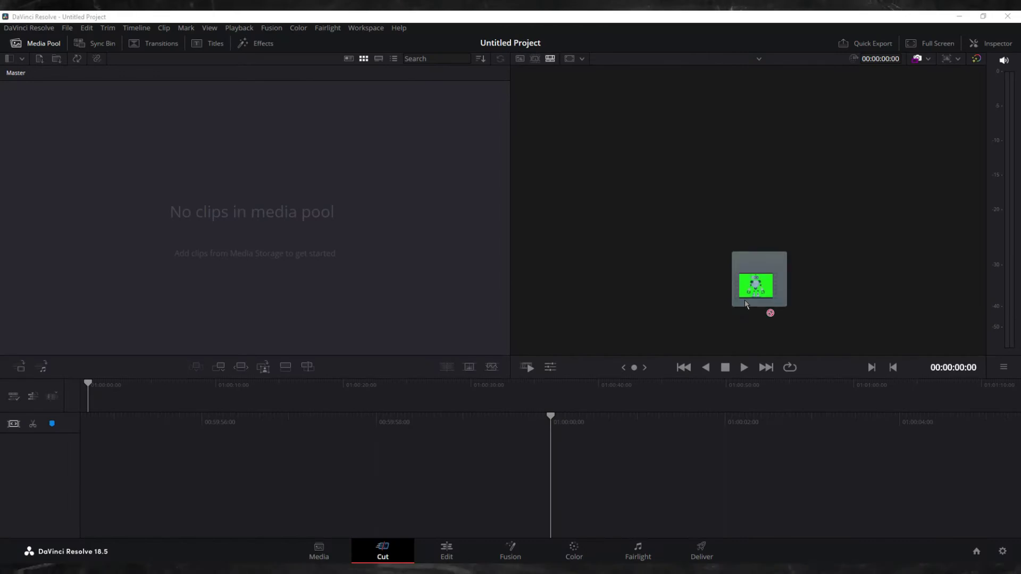
{"action": "left_click_drag", "start_coordinate": [761, 304], "coordinate": [228, 200]}
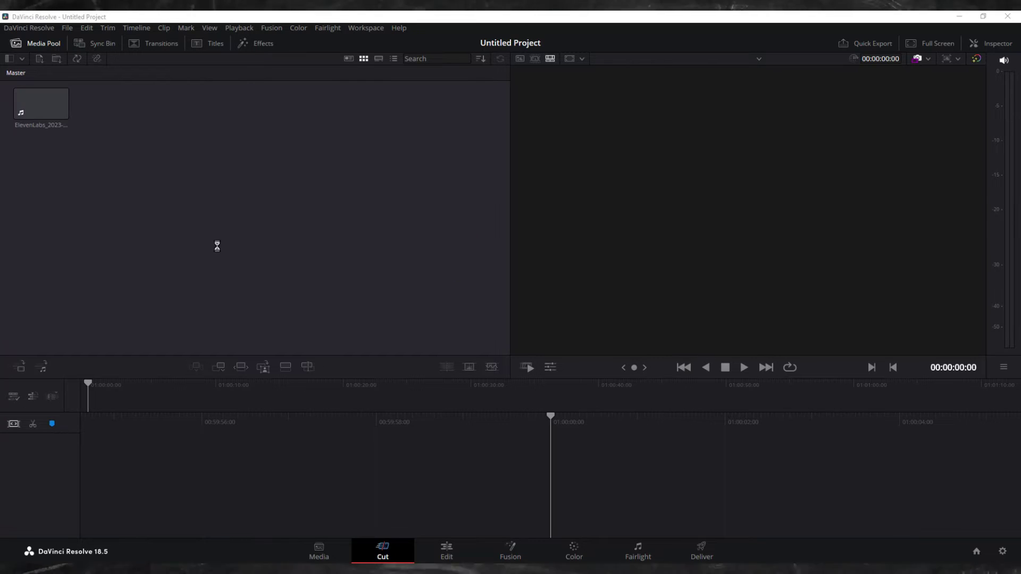
Step: Put the robot clip on a new Timeline 1 in the Edit page and open it in Fusion
{"action": "left_click", "coordinate": [447, 553]}
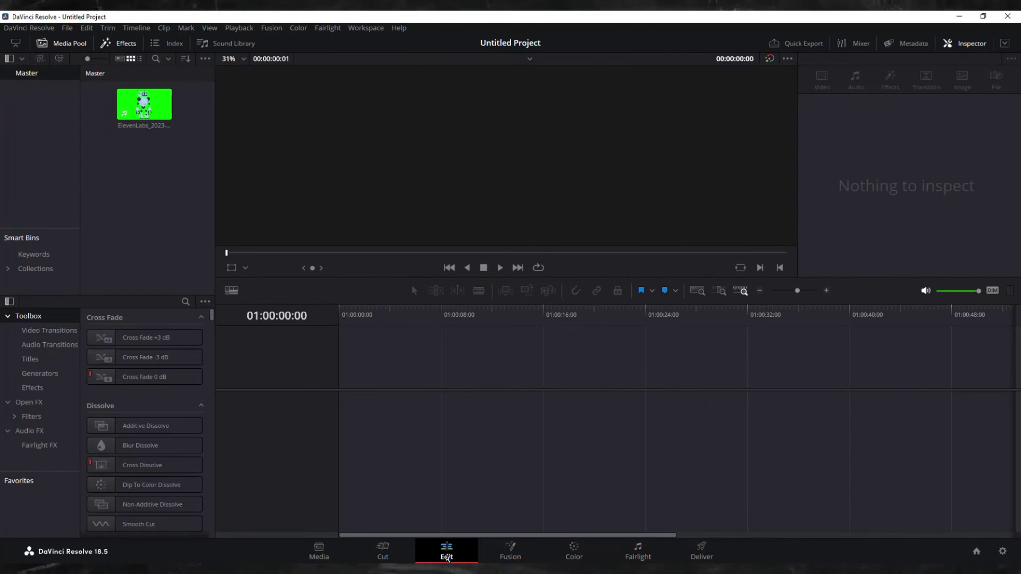
{"action": "left_click", "coordinate": [146, 111]}
{"action": "left_click_drag", "start_coordinate": [146, 112], "coordinate": [359, 433]}
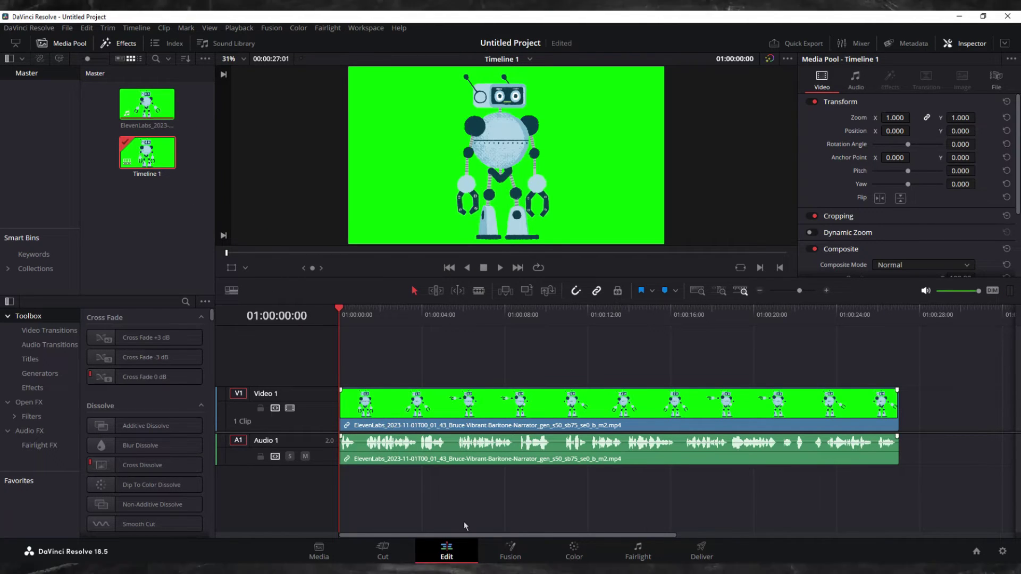
{"action": "left_click", "coordinate": [515, 548]}
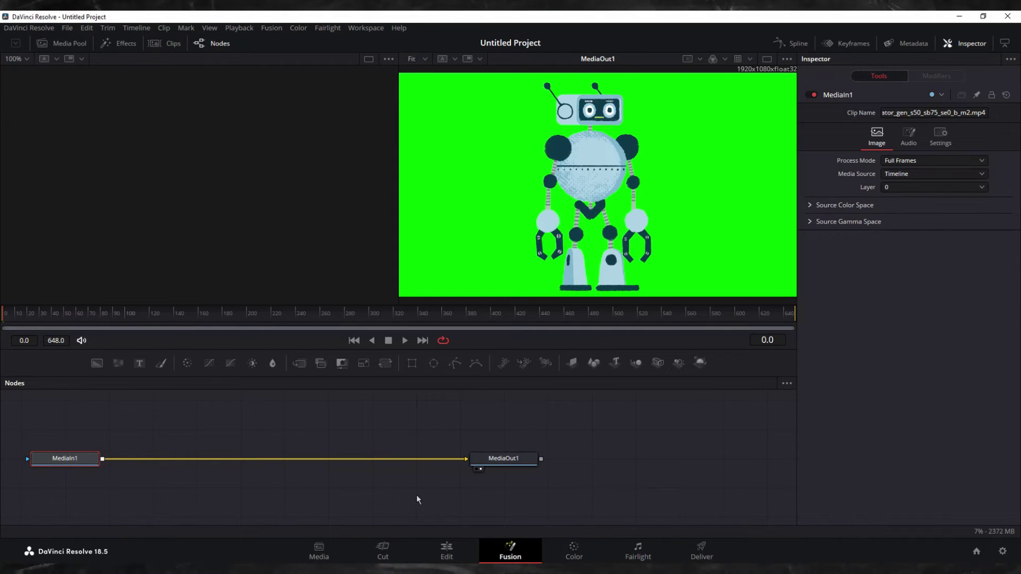
Step: Search the Fusion effects for 'delta' and insert Delta Keyer between MediaIn1 and MediaOut1
{"action": "left_click", "coordinate": [123, 43]}
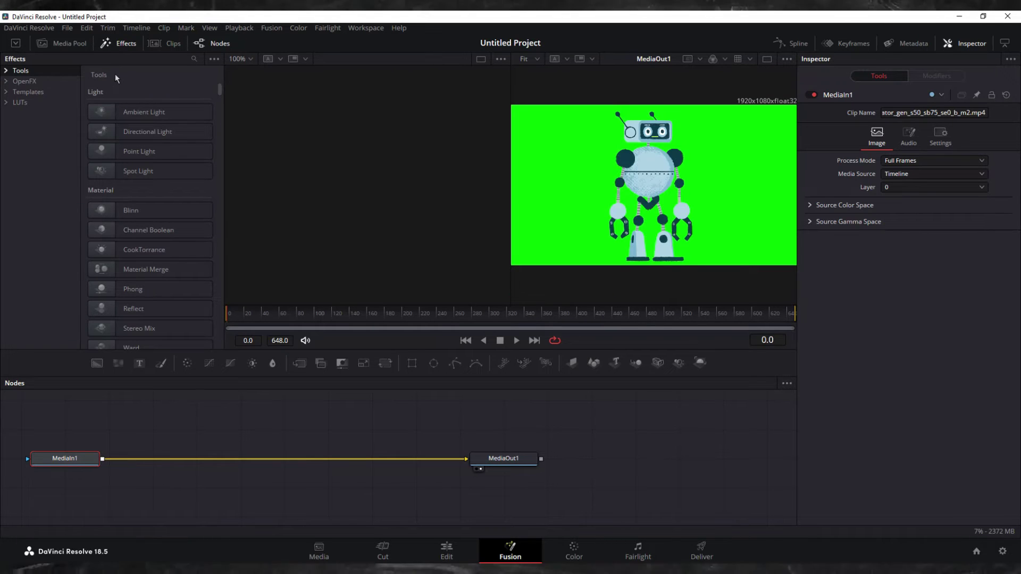
{"action": "left_click", "coordinate": [192, 59]}
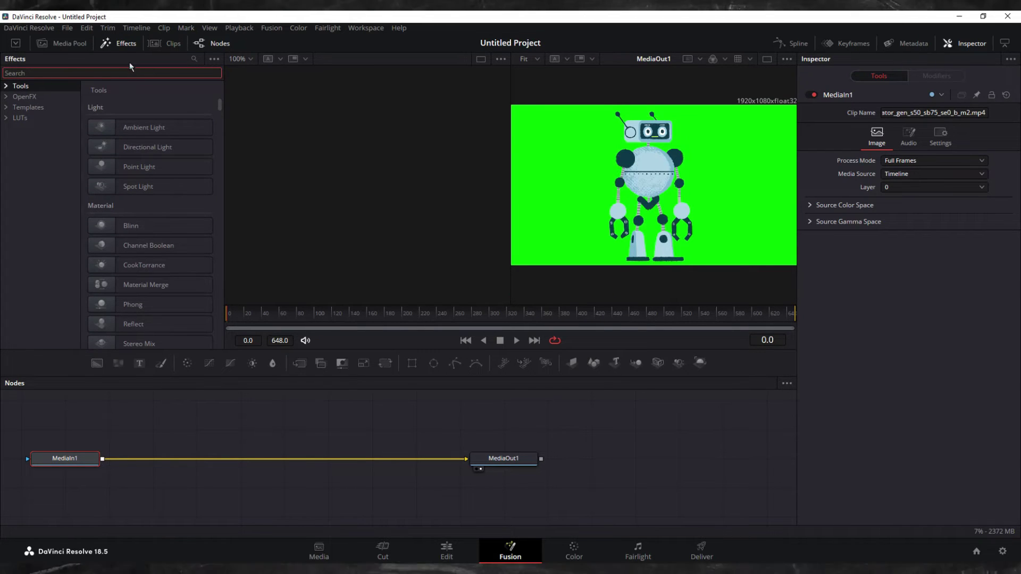
{"action": "type", "text": "delta"}
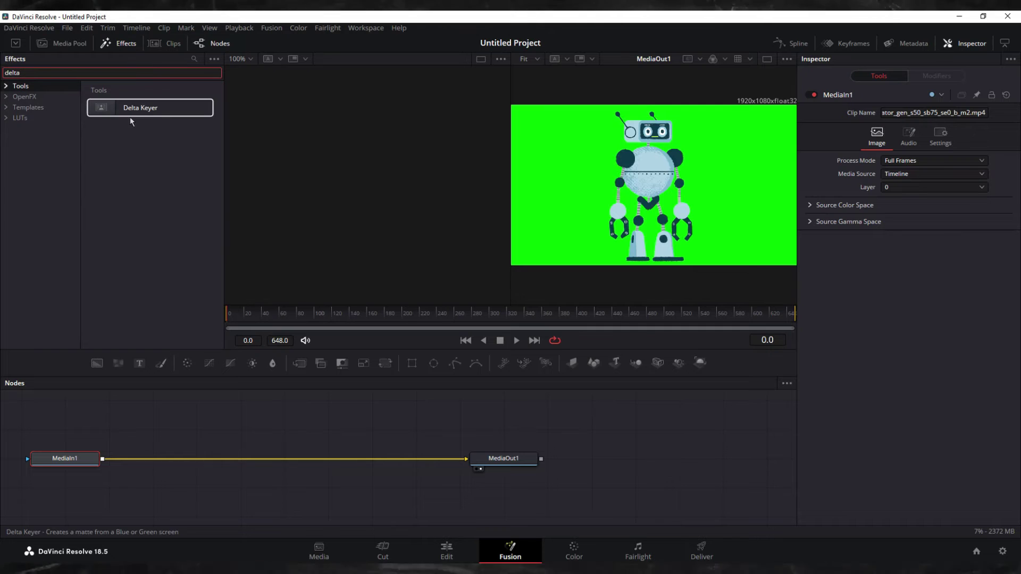
{"action": "left_click_drag", "start_coordinate": [148, 112], "coordinate": [183, 215]}
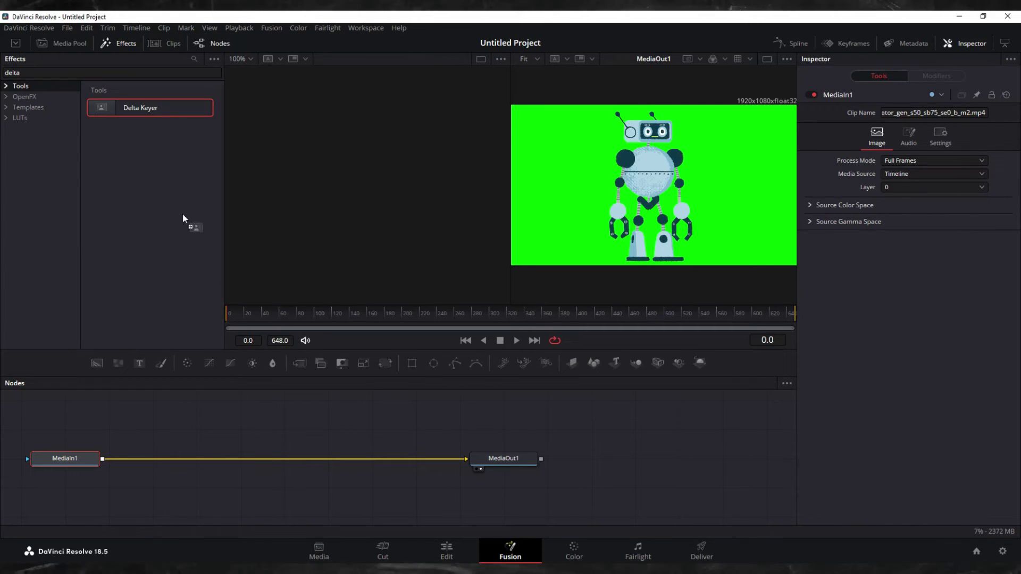
{"action": "left_click_drag", "start_coordinate": [260, 460], "coordinate": [263, 460]}
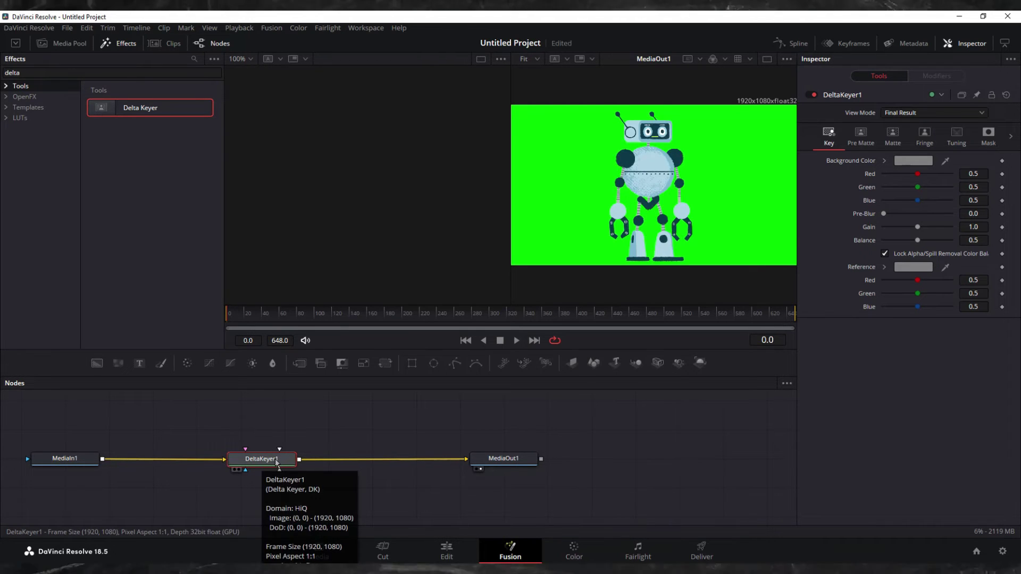
Step: Sample the green background with the Delta Keyer's Background Color eyedropper, then return to the Edit page
{"action": "left_click", "coordinate": [945, 161]}
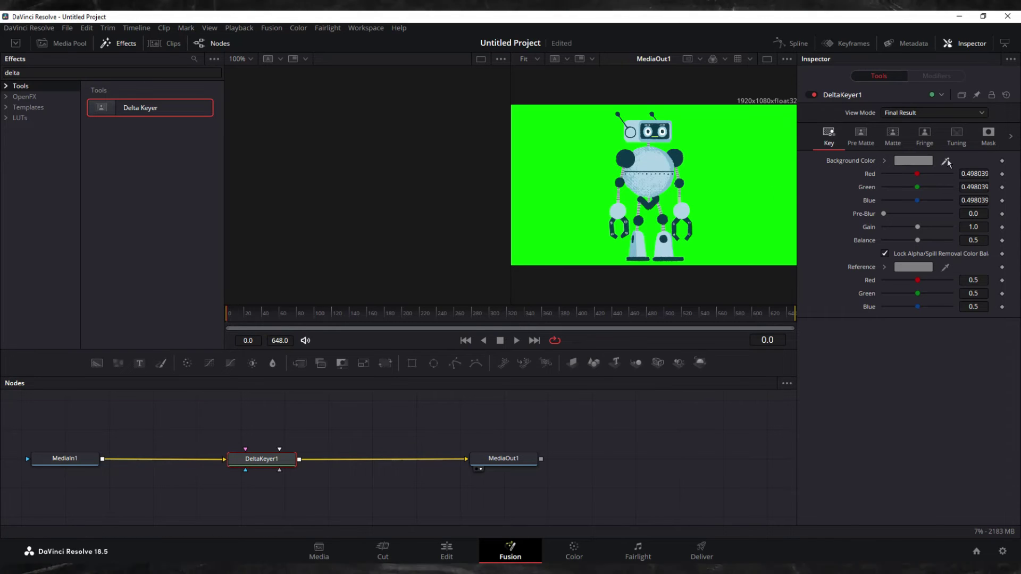
{"action": "left_click_drag", "start_coordinate": [917, 175], "coordinate": [775, 189]}
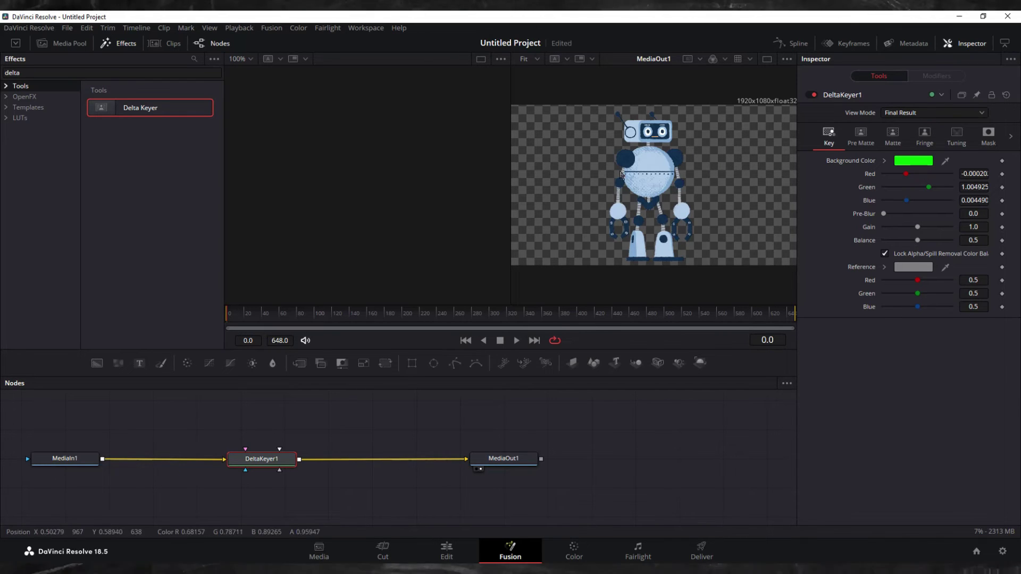
{"action": "left_click", "coordinate": [446, 553]}
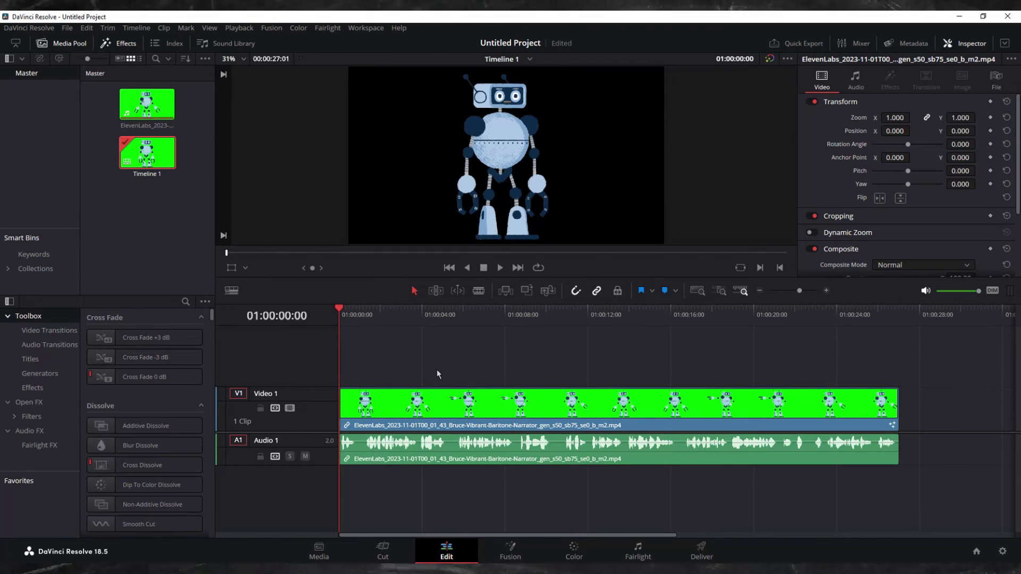
Step: Play back the keyed robot animation and enlarge the viewer above the timeline
{"action": "key", "text": "space"}
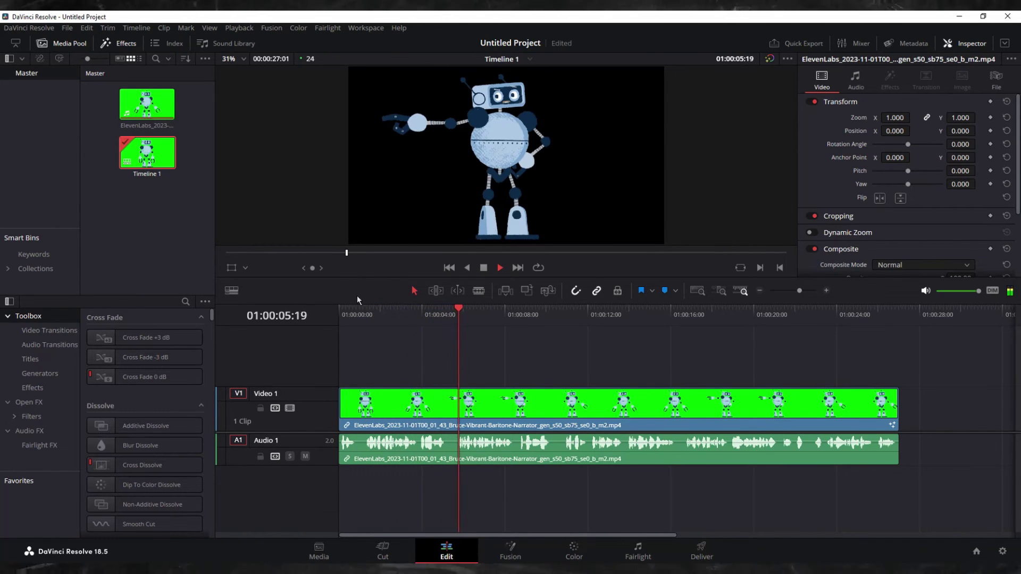
{"action": "left_click_drag", "start_coordinate": [380, 279], "coordinate": [395, 384]}
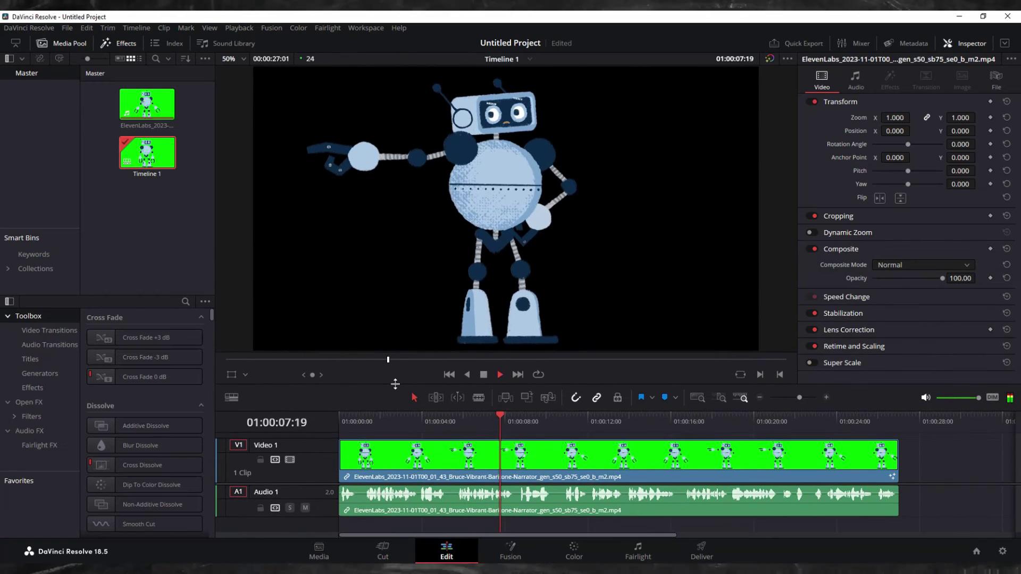